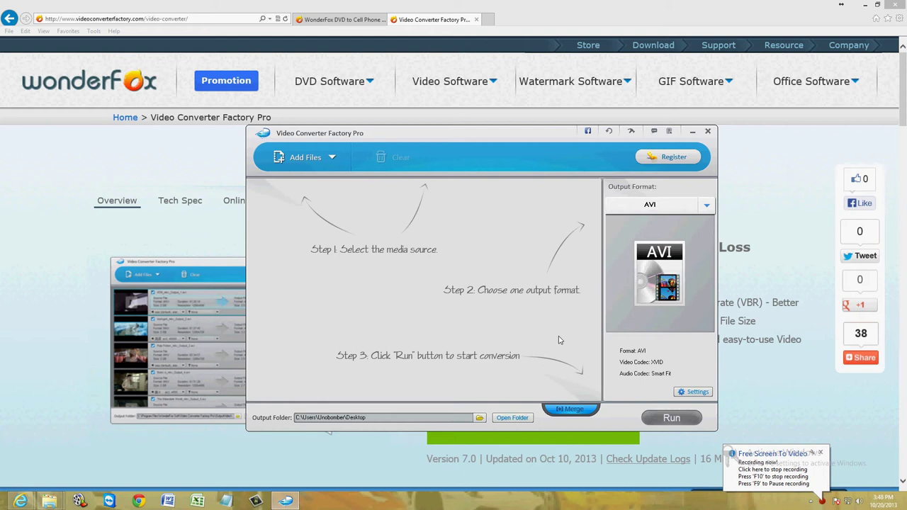
Shift the converter window slightly left, then minimize it to reveal the WonderFox product page.
left_click_drag(501, 136, 462, 133)
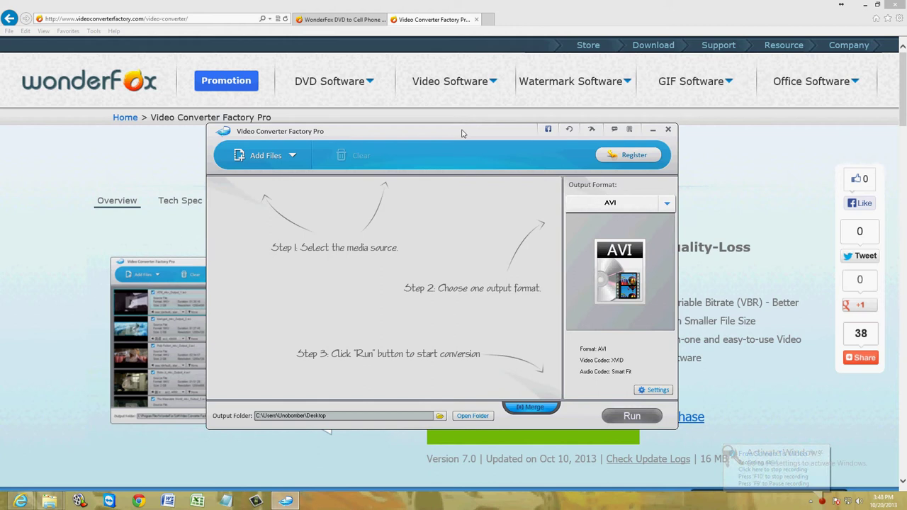
left_click(652, 129)
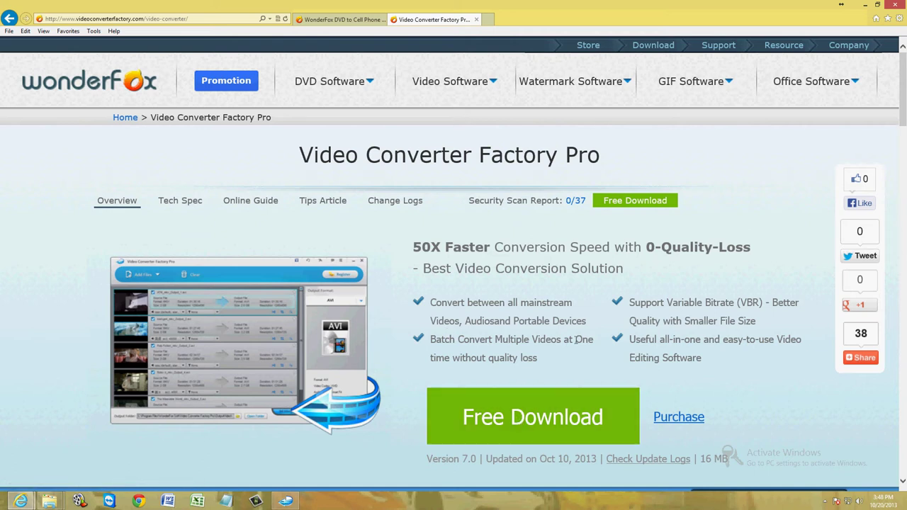
Restore the Video Converter Factory Pro window from the taskbar over the product page.
left_click(286, 502)
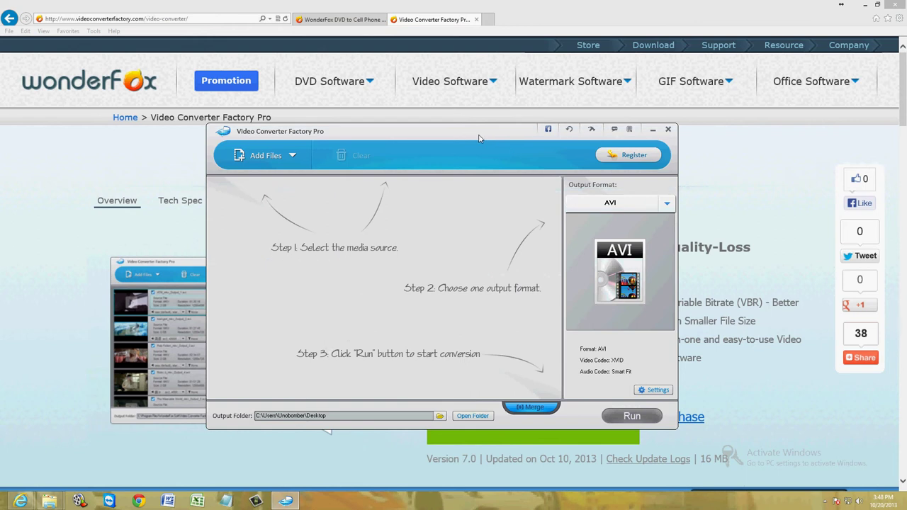
Add BATTLESTAR_GALACTICA_Title1 from the Desktop to the conversion list via Add Files.
left_click_drag(478, 138, 496, 126)
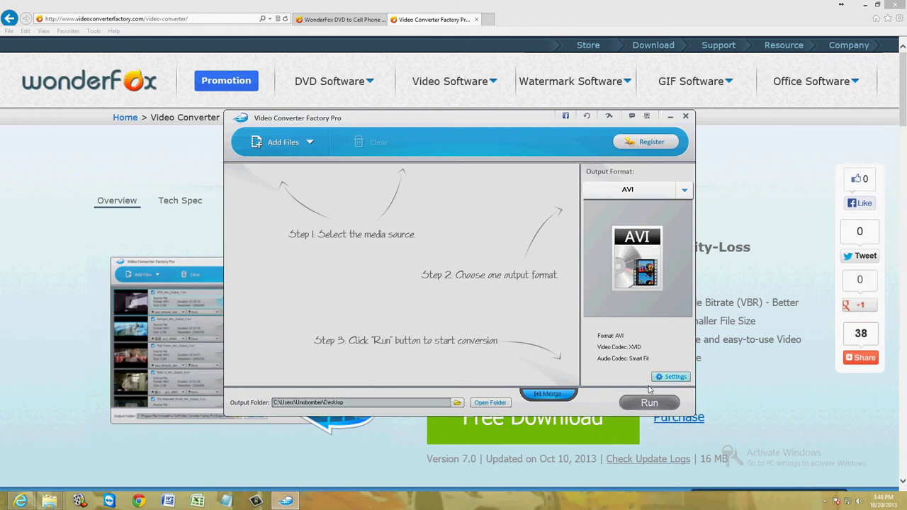
left_click(282, 143)
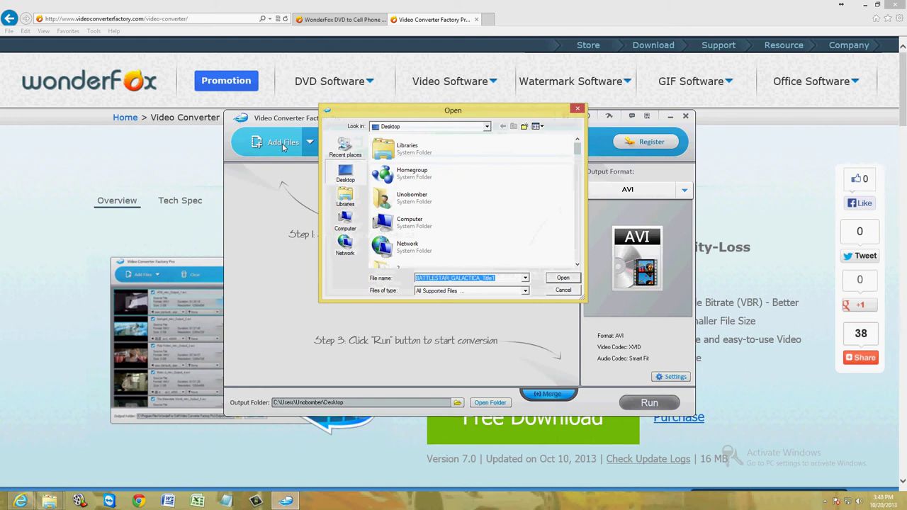
left_click(545, 167)
key("Down")
key("Down")
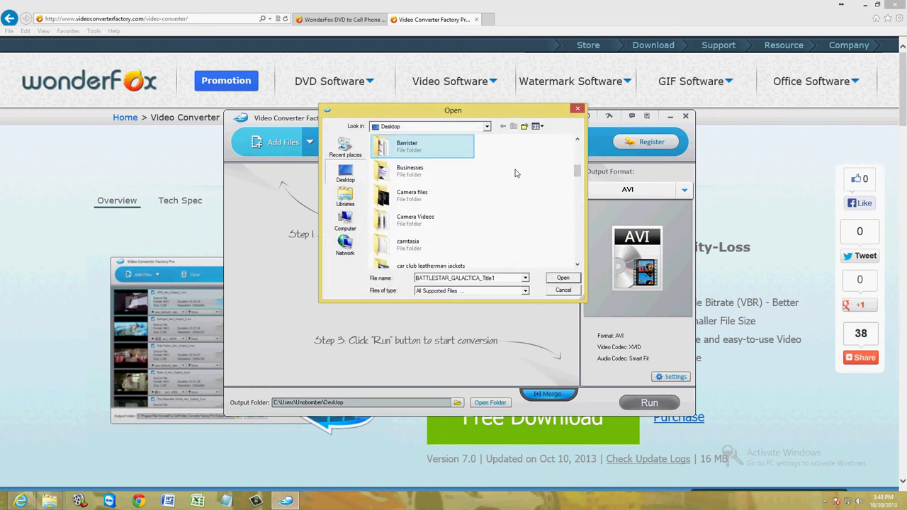
key("b")
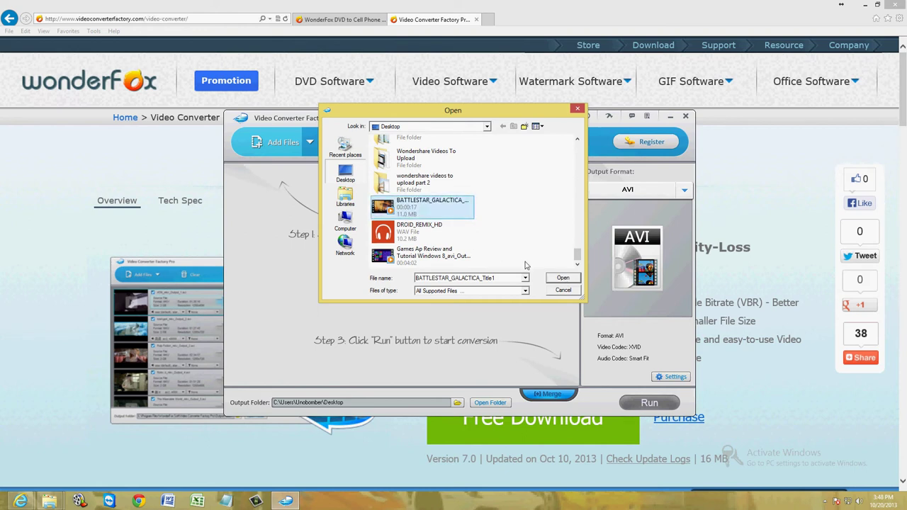
left_click(563, 278)
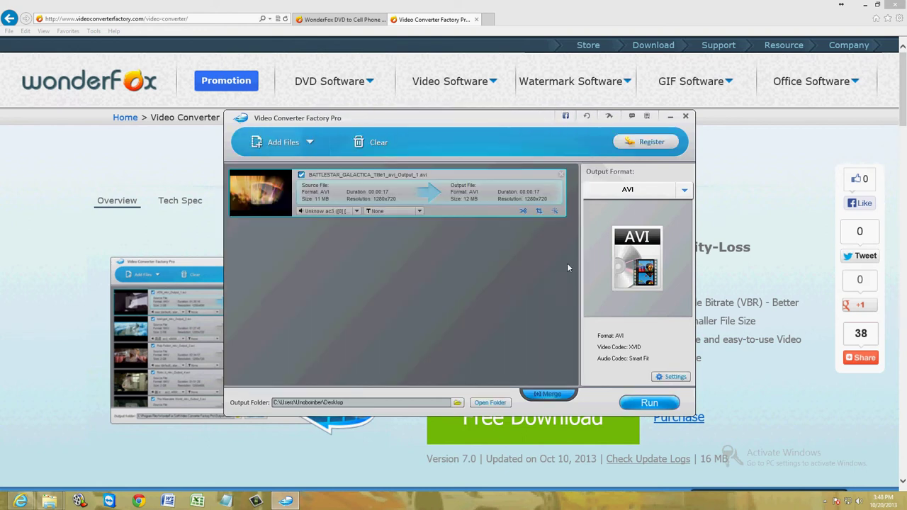
Open the output format list and browse the Video, Audio, DVD/VCD and Web categories.
left_click(685, 191)
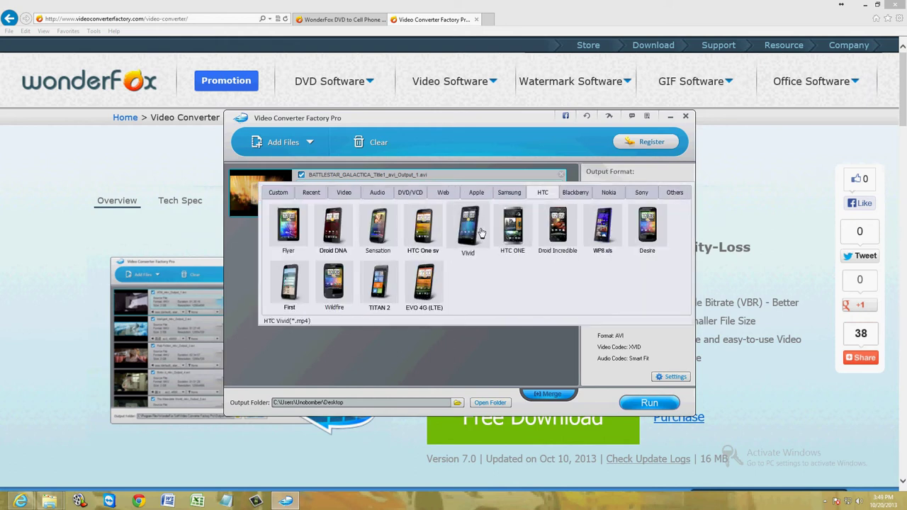
left_click(344, 193)
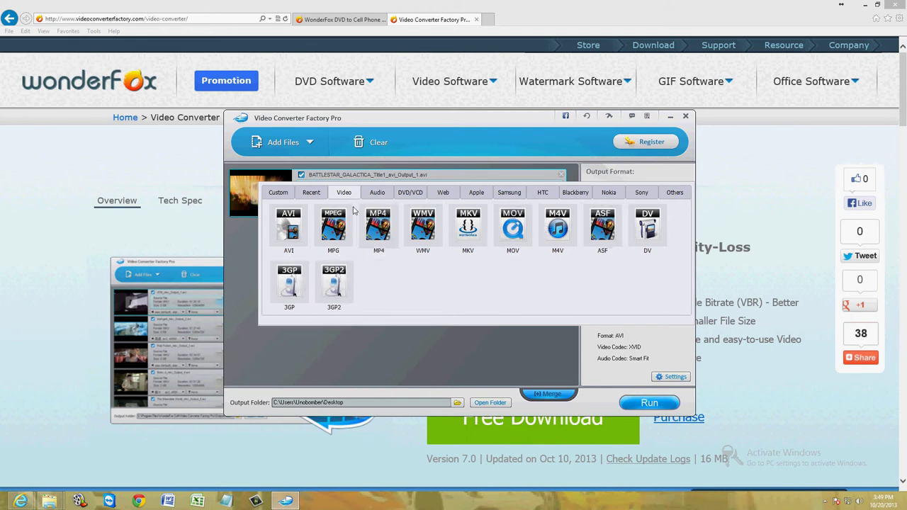
left_click(373, 199)
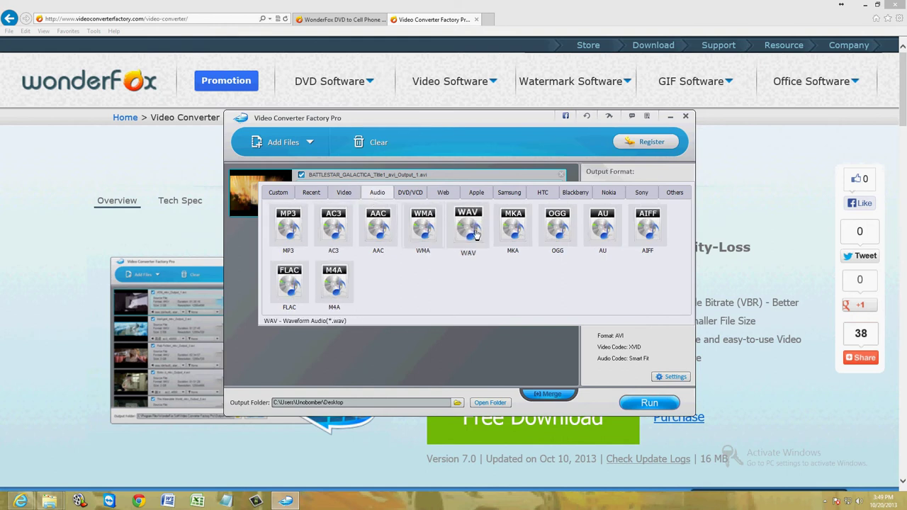
left_click(418, 199)
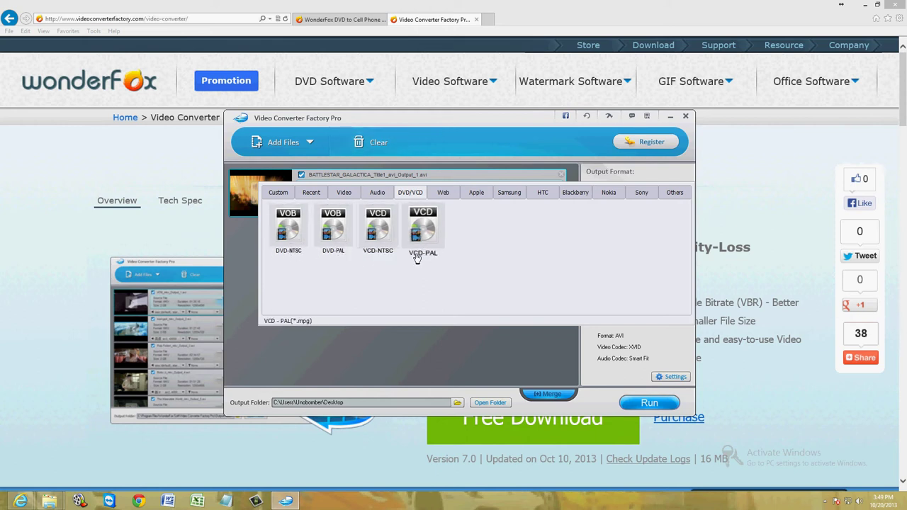
left_click(443, 192)
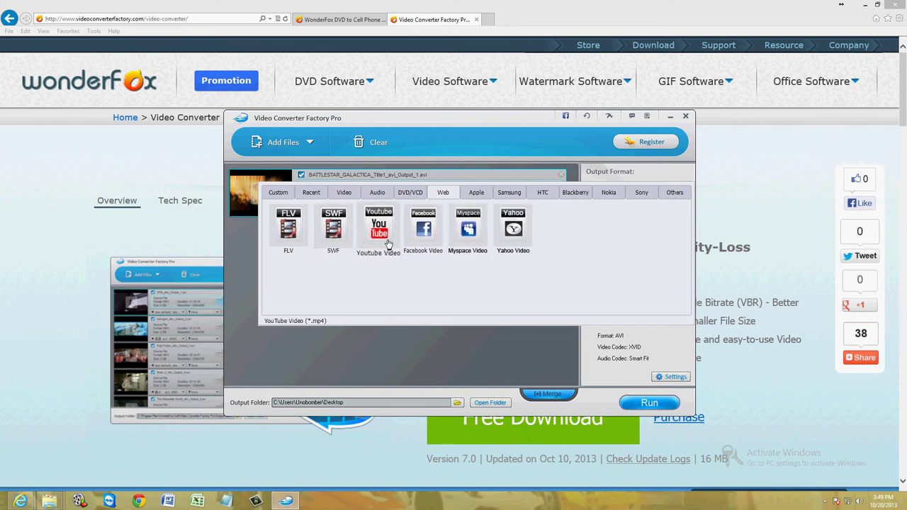
Browse the Apple, Samsung, HTC, Blackberry, Nokia, Sony, Others and Recent presets, ending on Video.
left_click(477, 198)
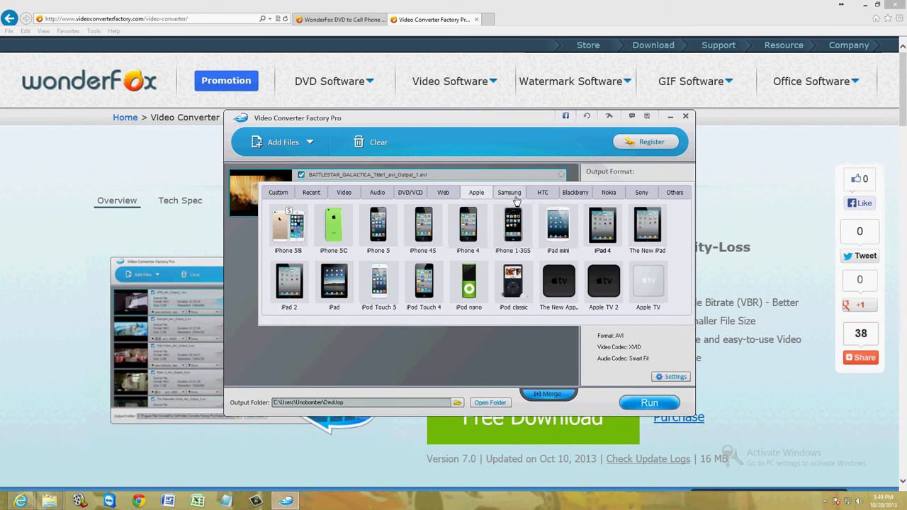
left_click(509, 192)
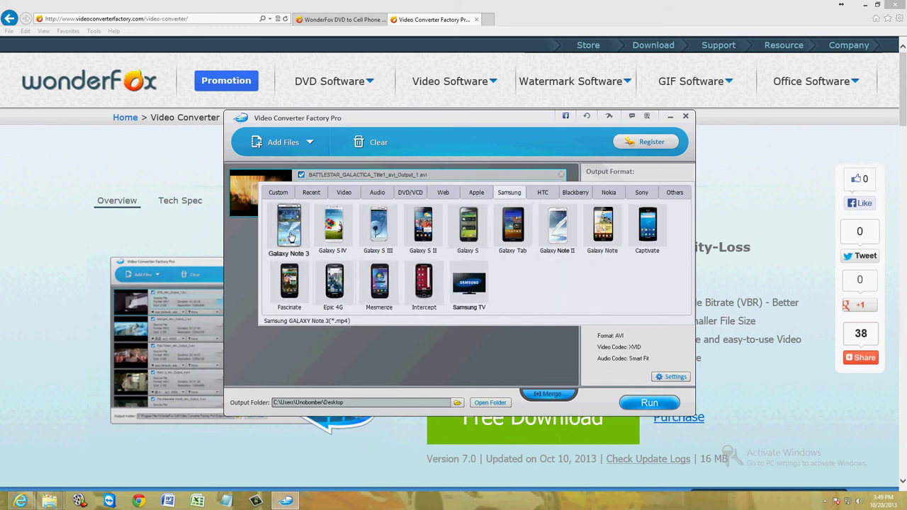
left_click(542, 193)
left_click(576, 192)
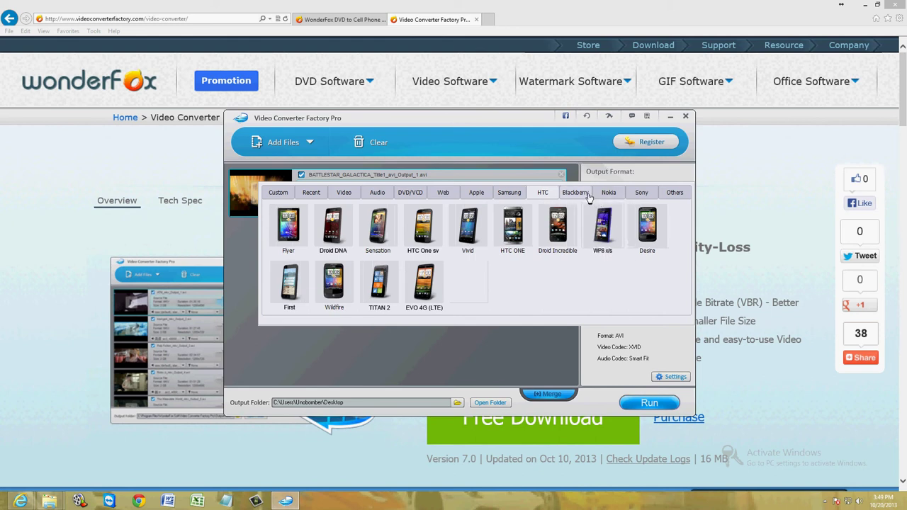
left_click(608, 192)
left_click(637, 194)
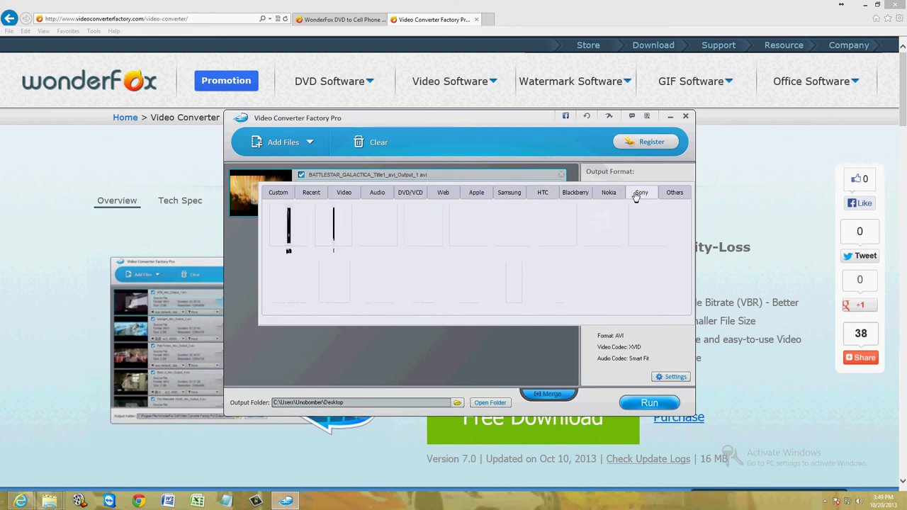
left_click(675, 193)
left_click(311, 192)
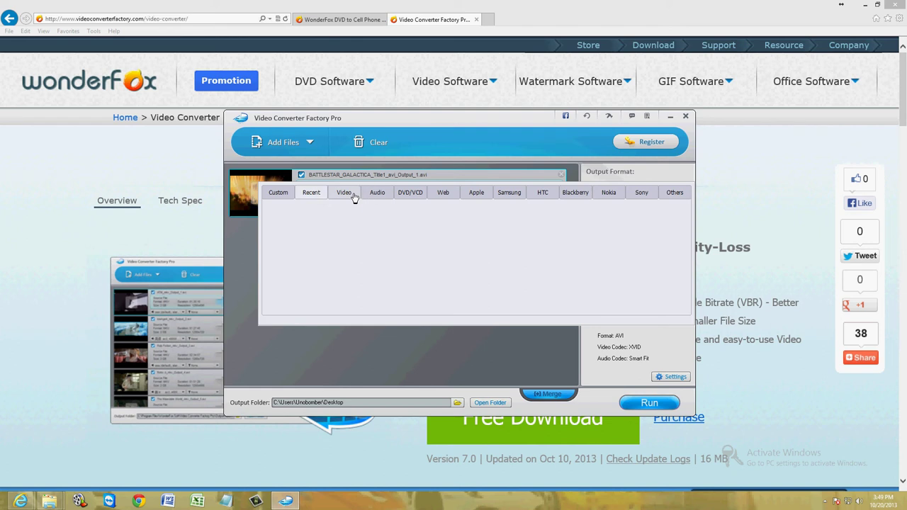
left_click(352, 194)
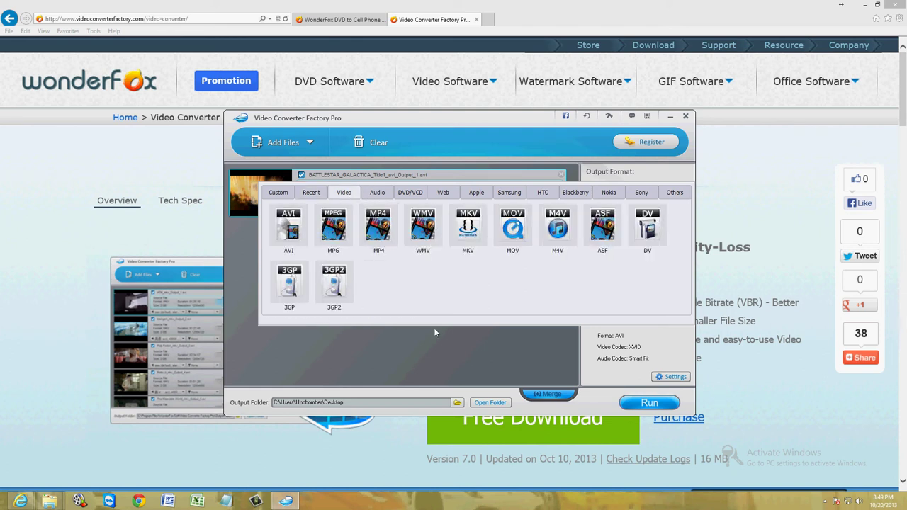
Set the clip's output format to AVI after briefly trying MPG.
left_click(336, 234)
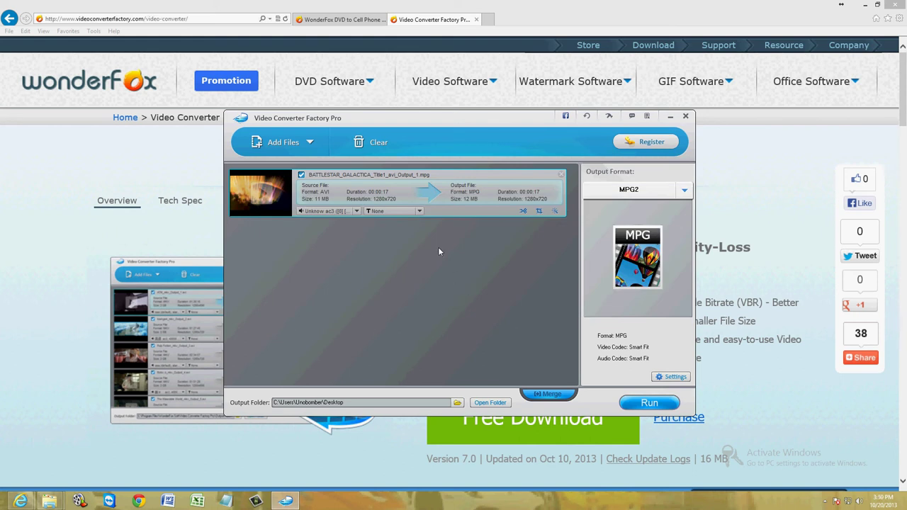
left_click(684, 191)
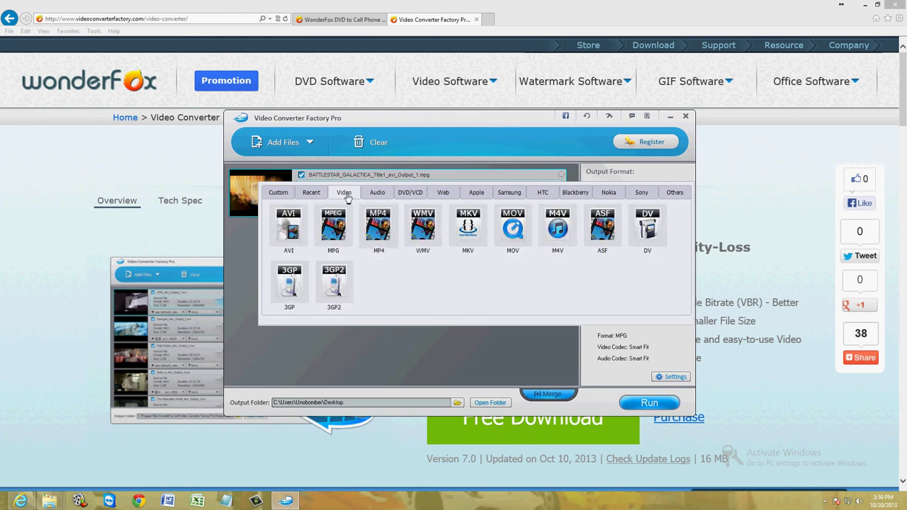
left_click(343, 232)
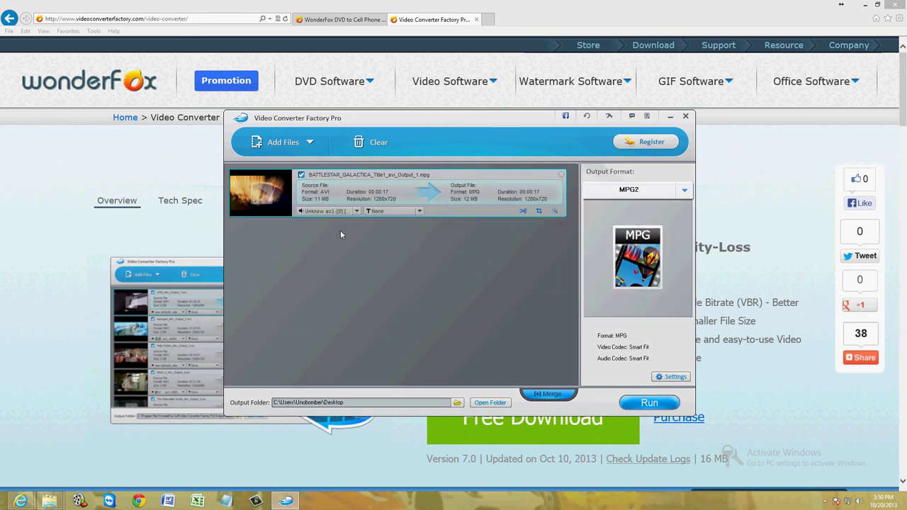
left_click(684, 192)
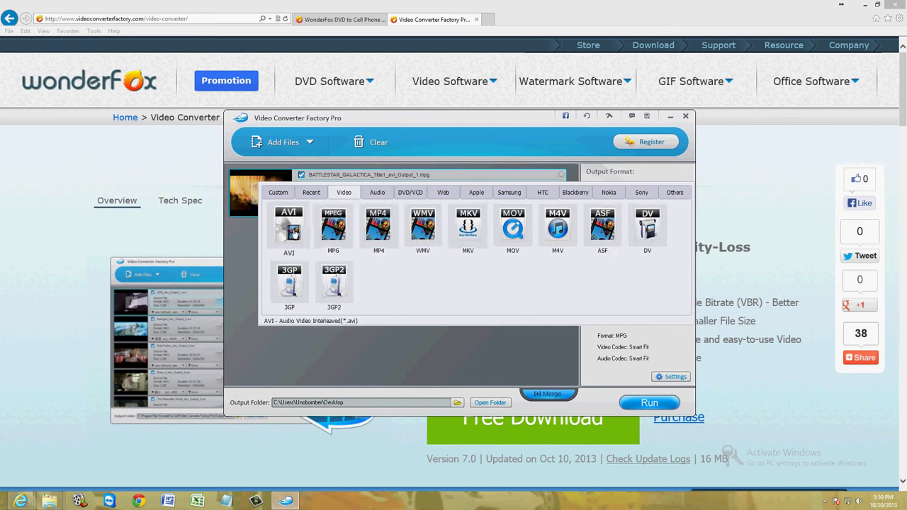
left_click(292, 232)
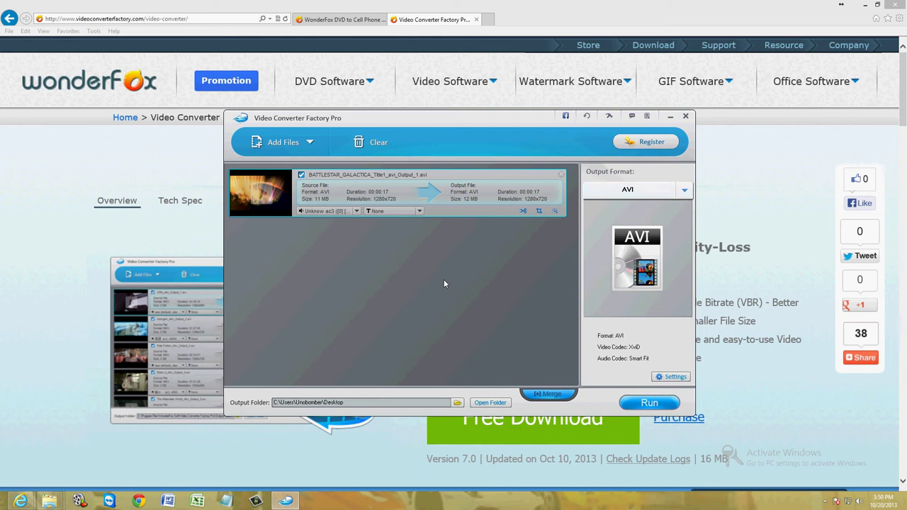
Choose the Desktop as the output folder.
left_click(458, 403)
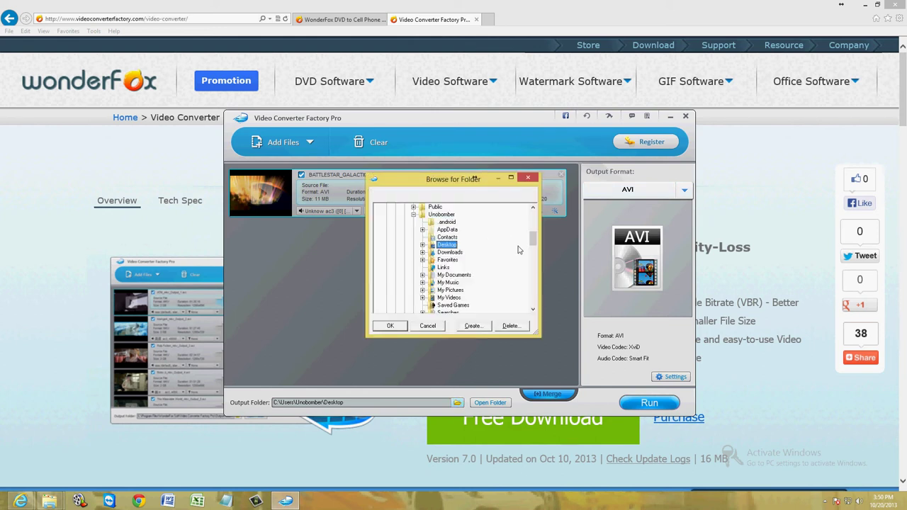
left_click_drag(533, 238, 533, 212)
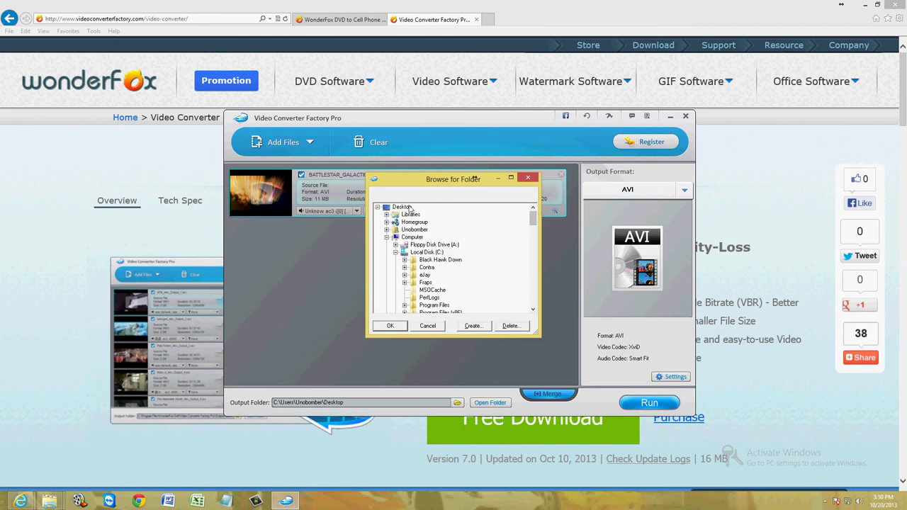
left_click(389, 326)
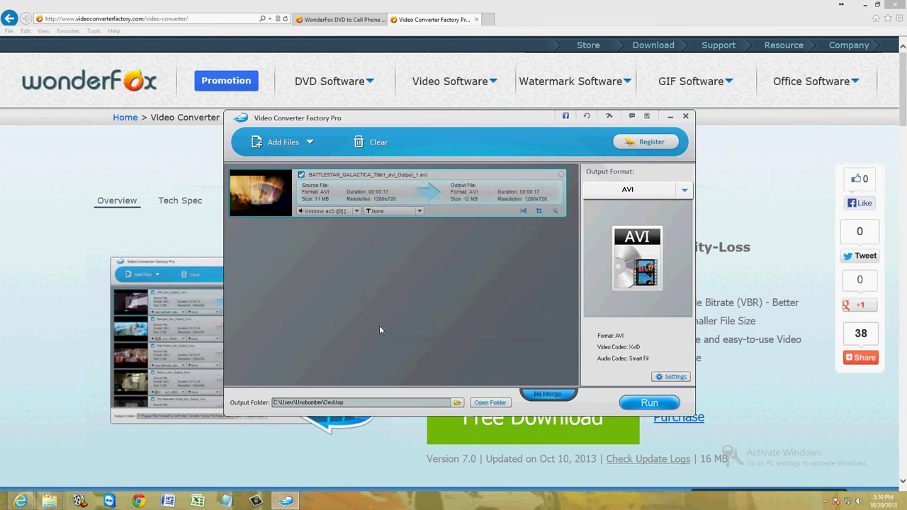
Run the AVI conversion, dismiss the registration reminder and finished message, then minimize the converter.
left_click(647, 409)
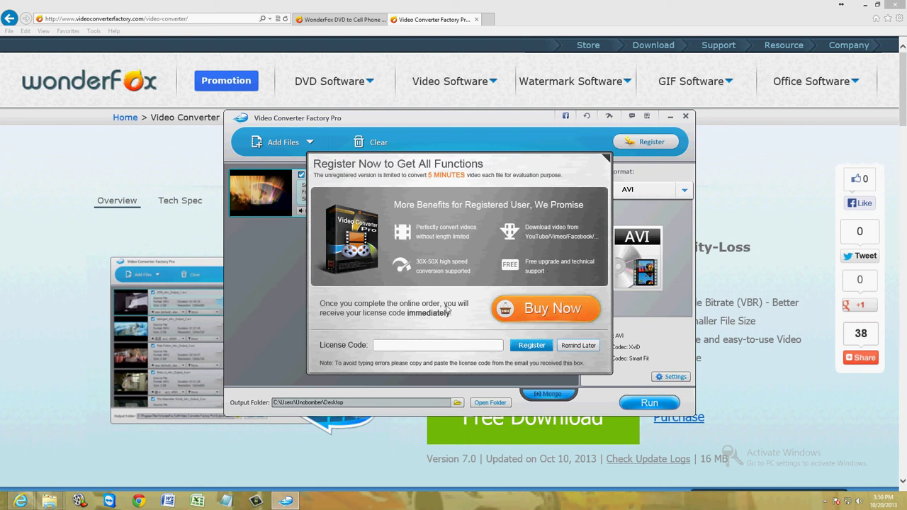
left_click(585, 348)
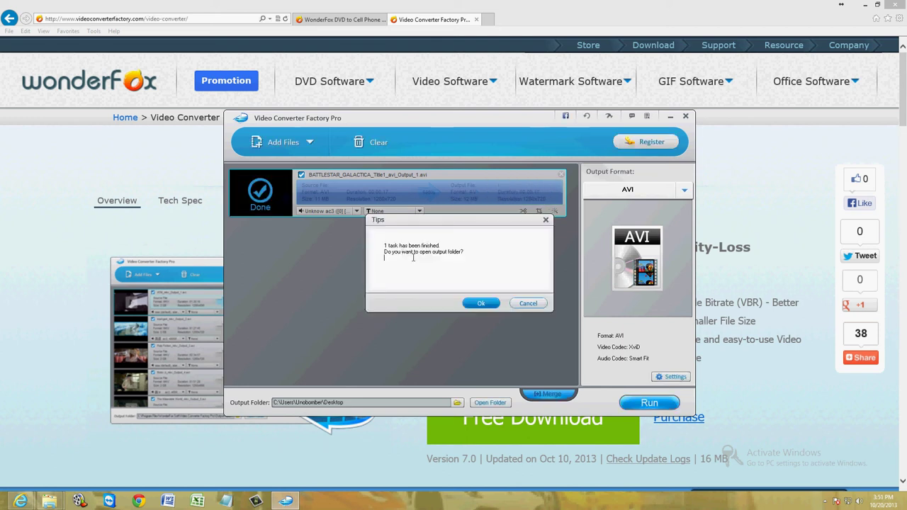
left_click(482, 305)
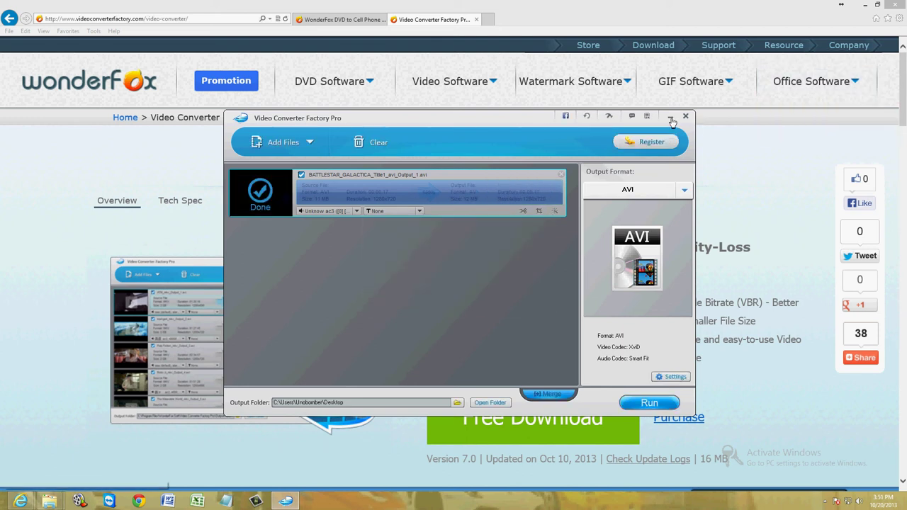
left_click(669, 116)
Play BATTLESTAR_GALACTICA_Title1_avi_Output_1 from the desktop, skipping ahead to the end, then close the player.
left_click(863, 5)
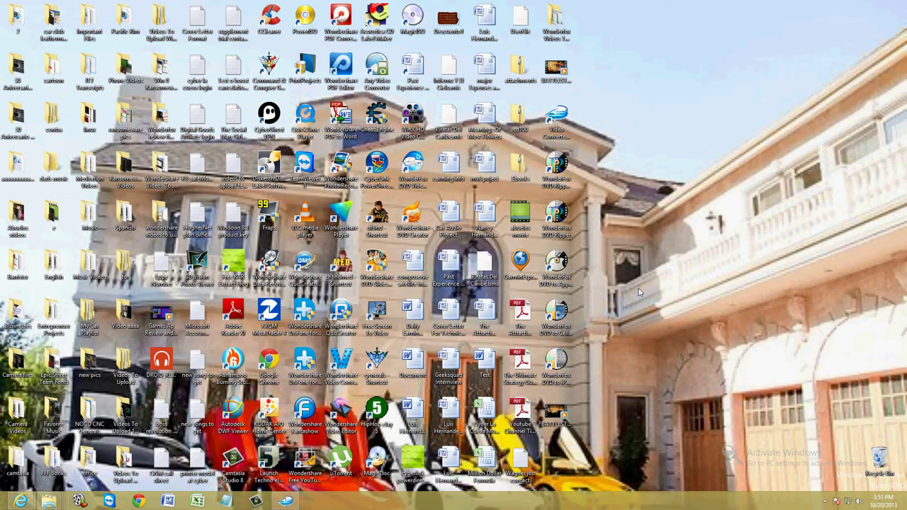
double_click(564, 411)
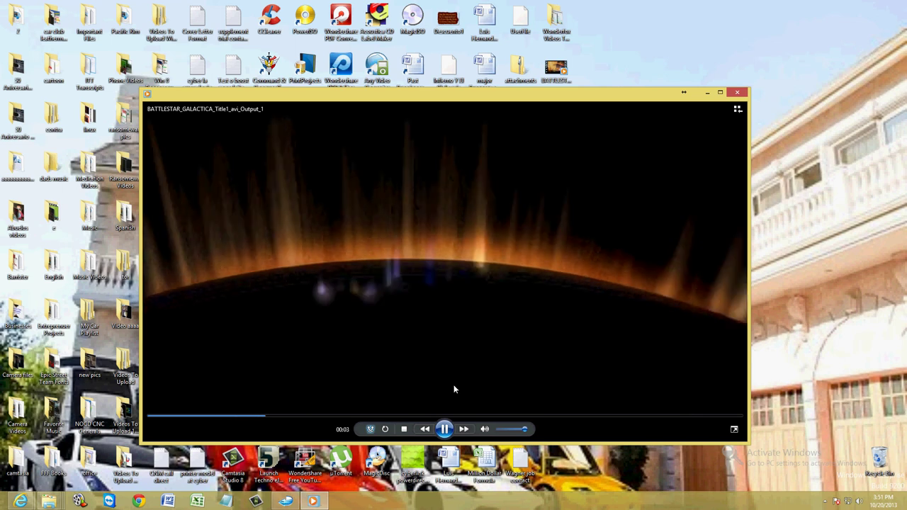
left_click(462, 417)
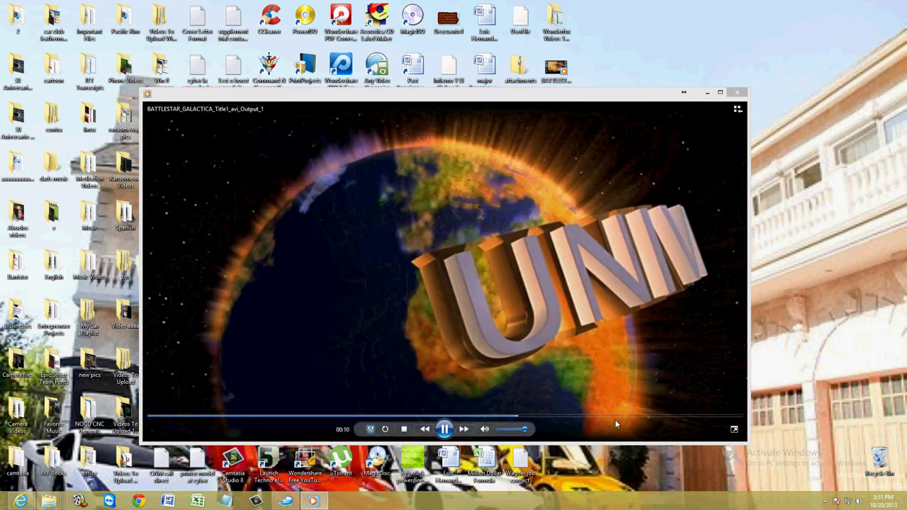
left_click(615, 419)
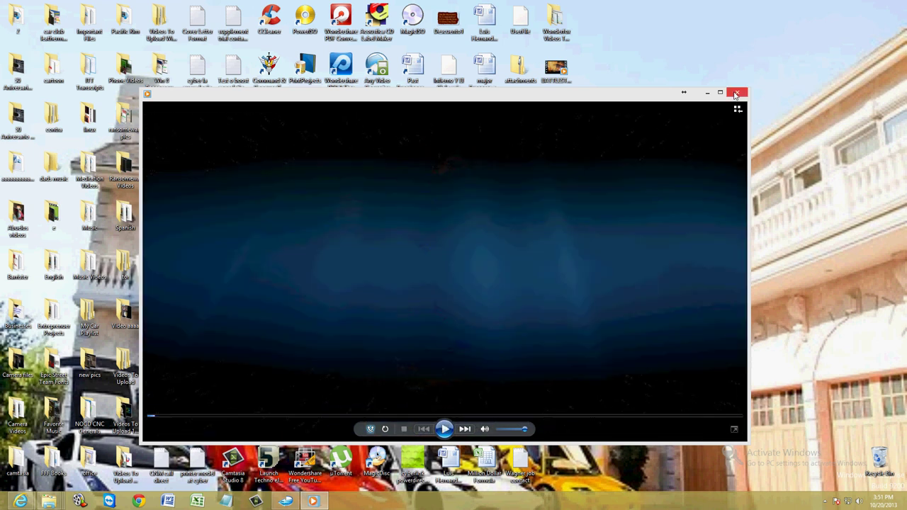
left_click(737, 92)
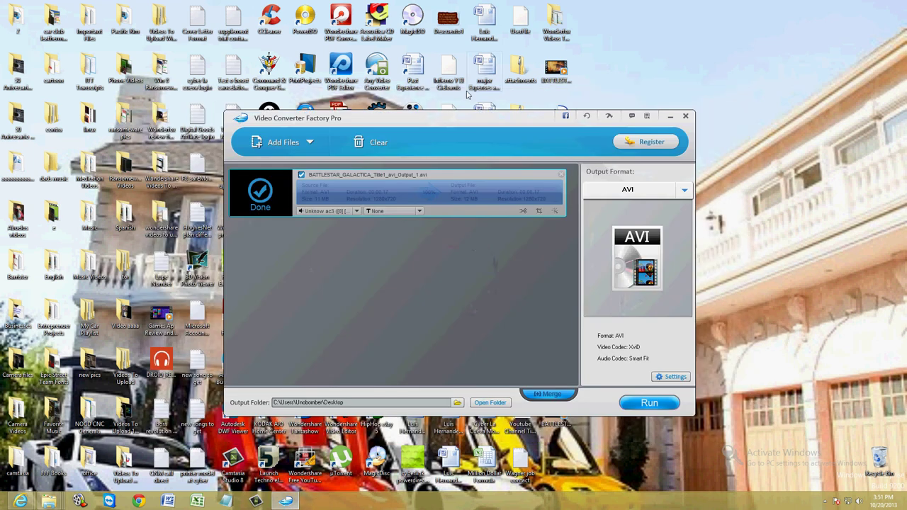
left_click_drag(459, 117, 494, 129)
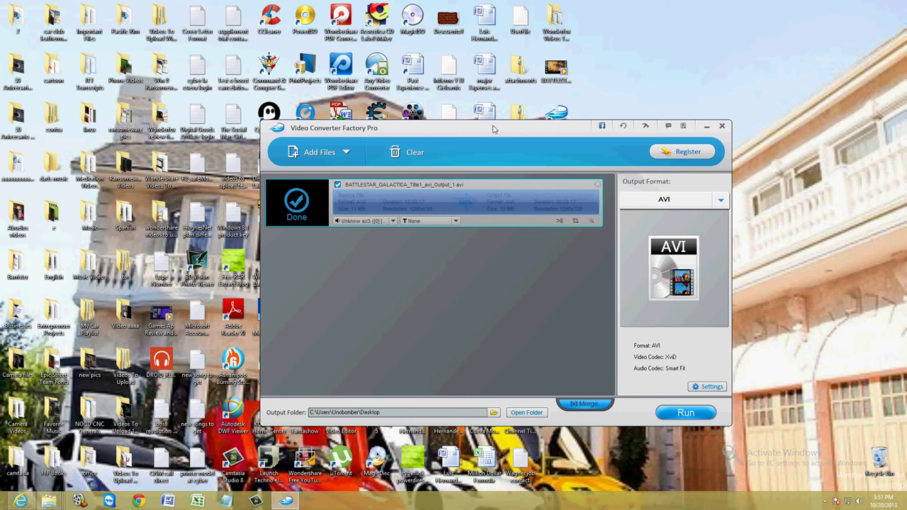
left_click(705, 206)
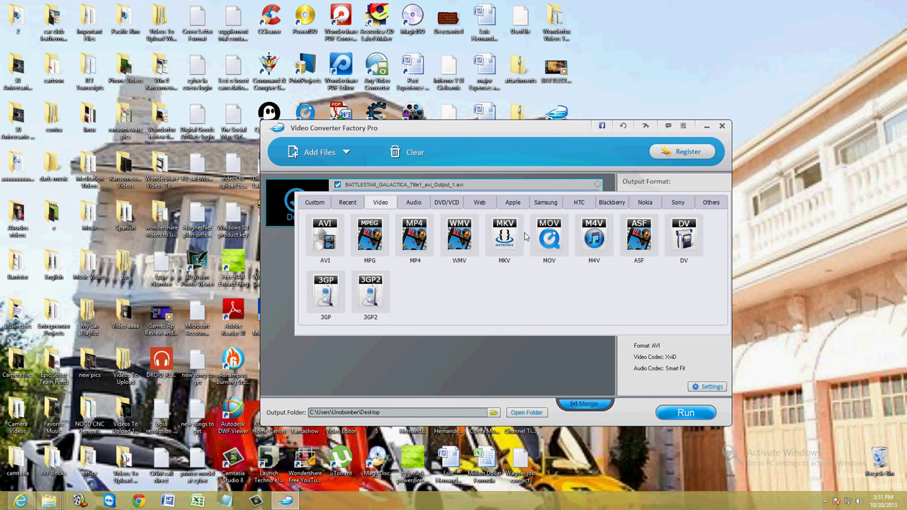
left_click(648, 204)
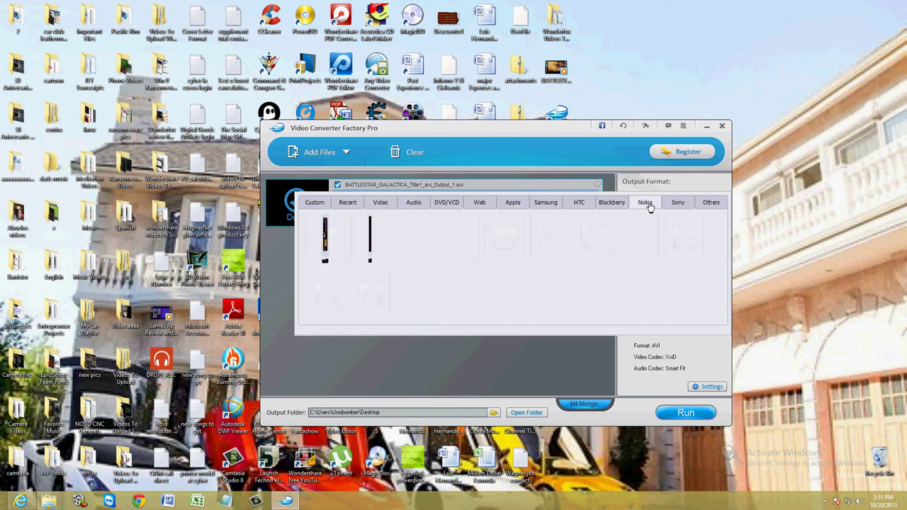
left_click(611, 204)
left_click(574, 204)
left_click(546, 202)
left_click(513, 202)
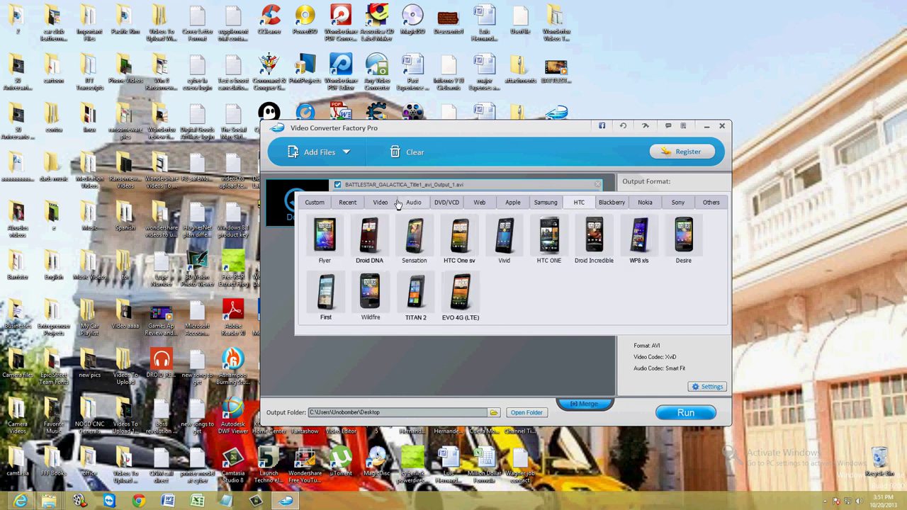
left_click(380, 203)
left_click(413, 204)
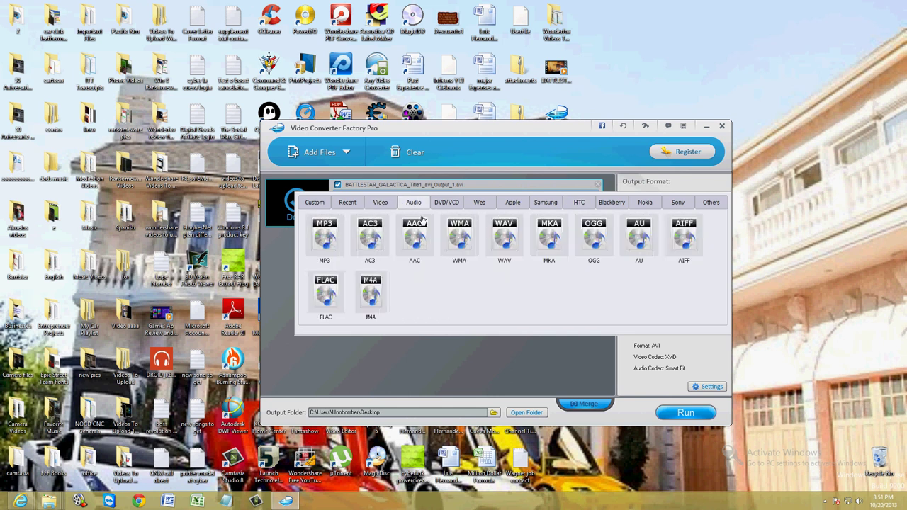
left_click(387, 203)
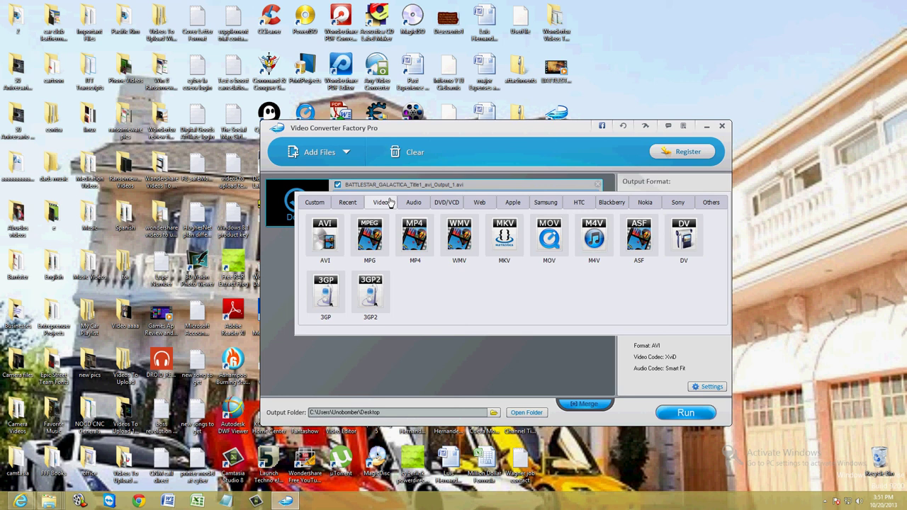
left_click(540, 365)
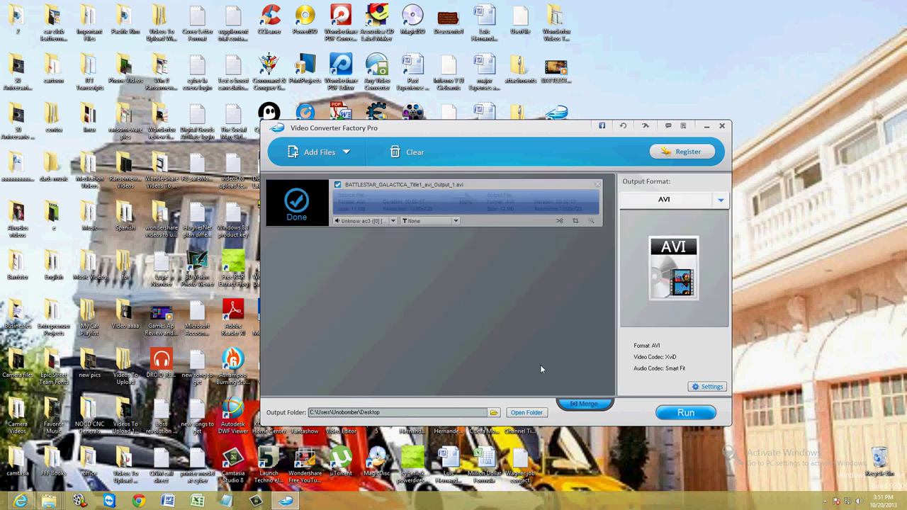